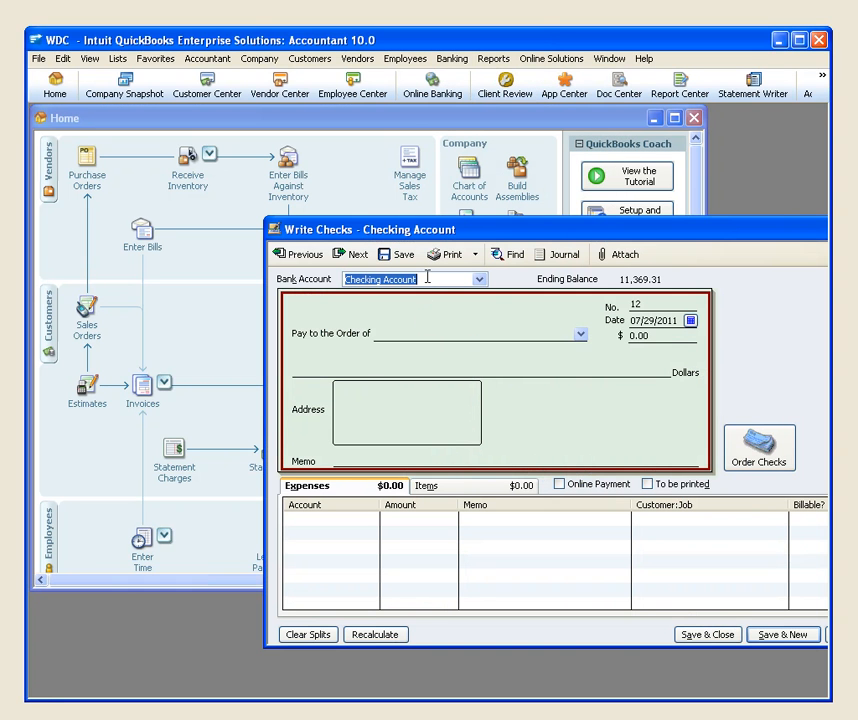
# Make out the check from Checking Account to the vendor Wine Stuff for 286.95
pyautogui.click(427, 280)
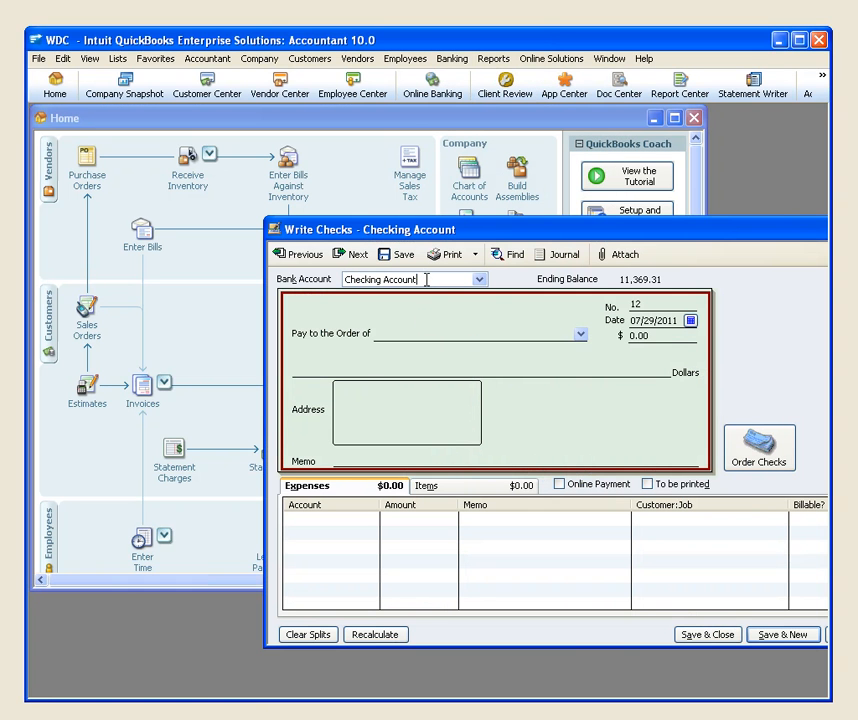
pyautogui.click(383, 333)
pyautogui.write('w')
pyautogui.press('Down')
pyautogui.press('Down')
pyautogui.press('Tab')
pyautogui.write('286.95')
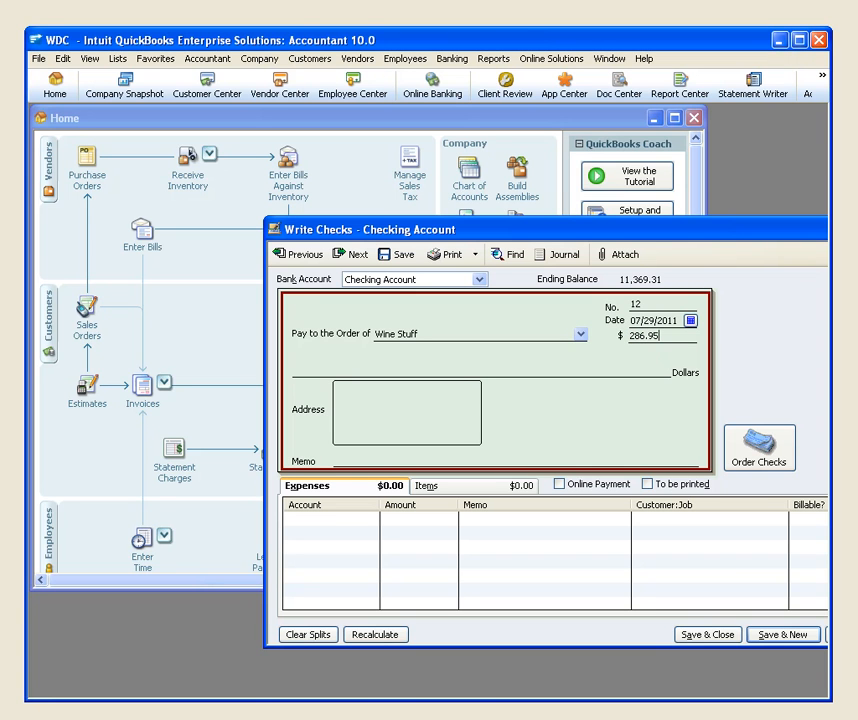
# Assign the check's first expense line to the Accounts Payable account
pyautogui.click(320, 519)
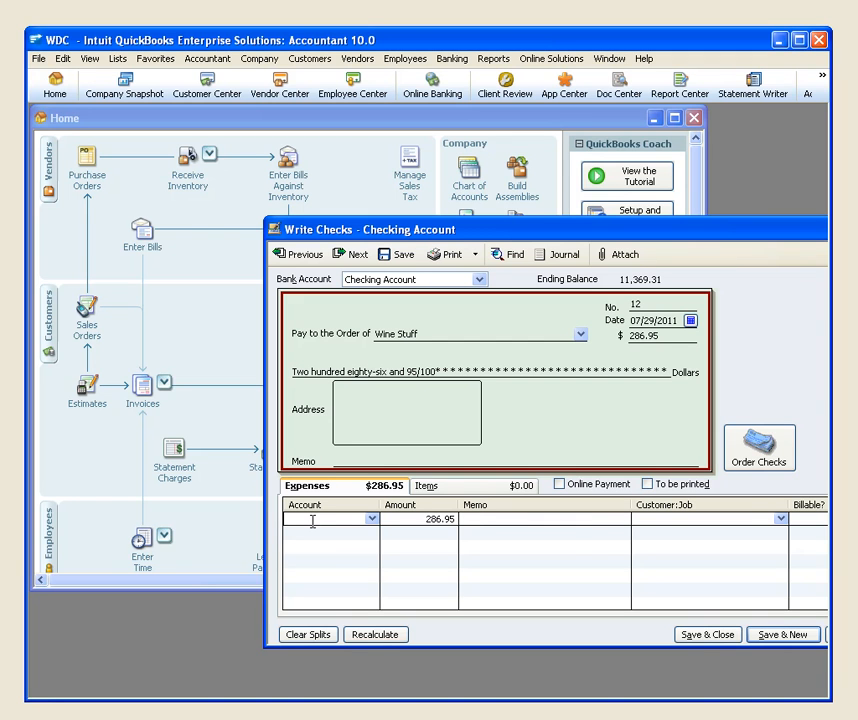
pyautogui.write('Accounts Payable')
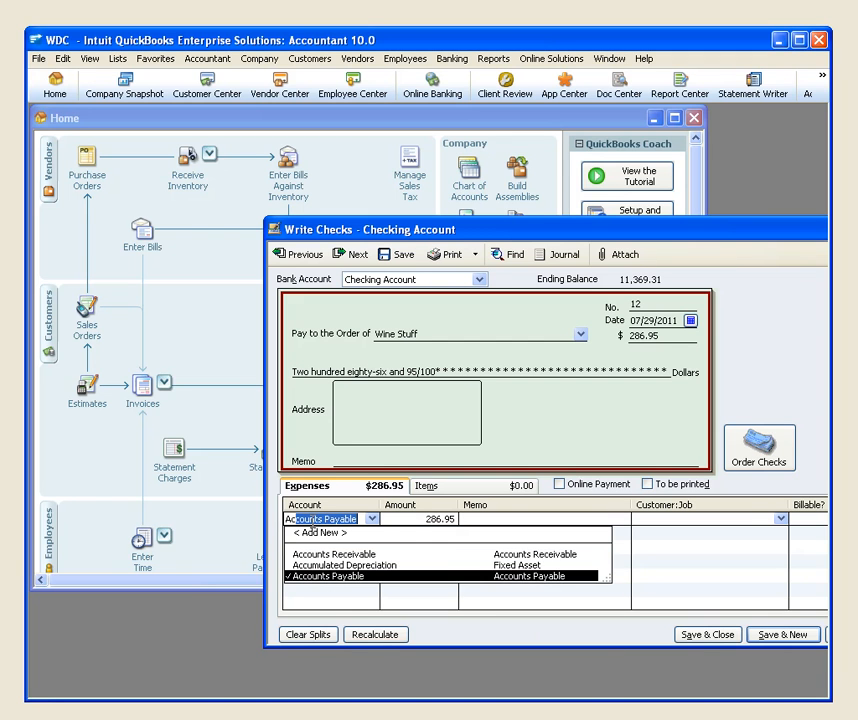
pyautogui.press('Tab')
pyautogui.press('Tab')
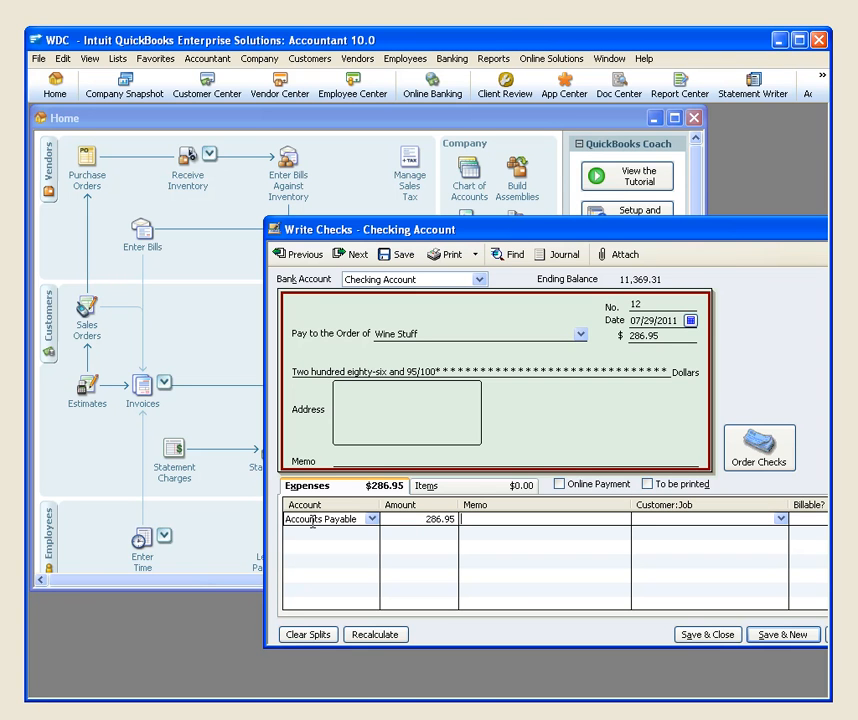
# Complete the expense line with memo Prepayment and Wine Stuff as the customer:job name, and save and close the check
pyautogui.write('P')
pyautogui.write('ew')
pyautogui.press('BackSpace')
pyautogui.press('BackSpace')
pyautogui.write('repayment')
pyautogui.press('Tab')
pyautogui.write('Win')
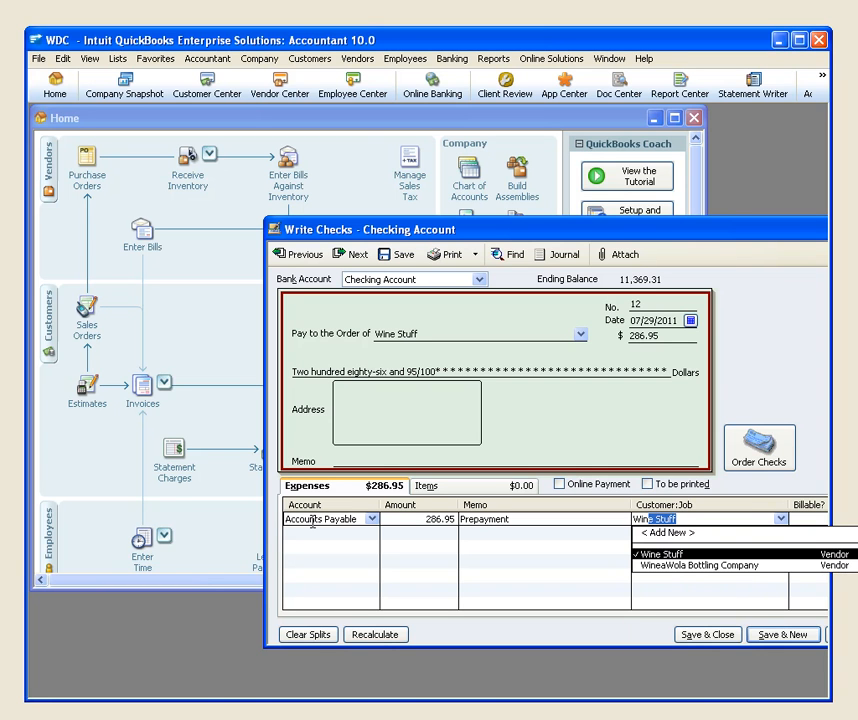
pyautogui.press('Tab')
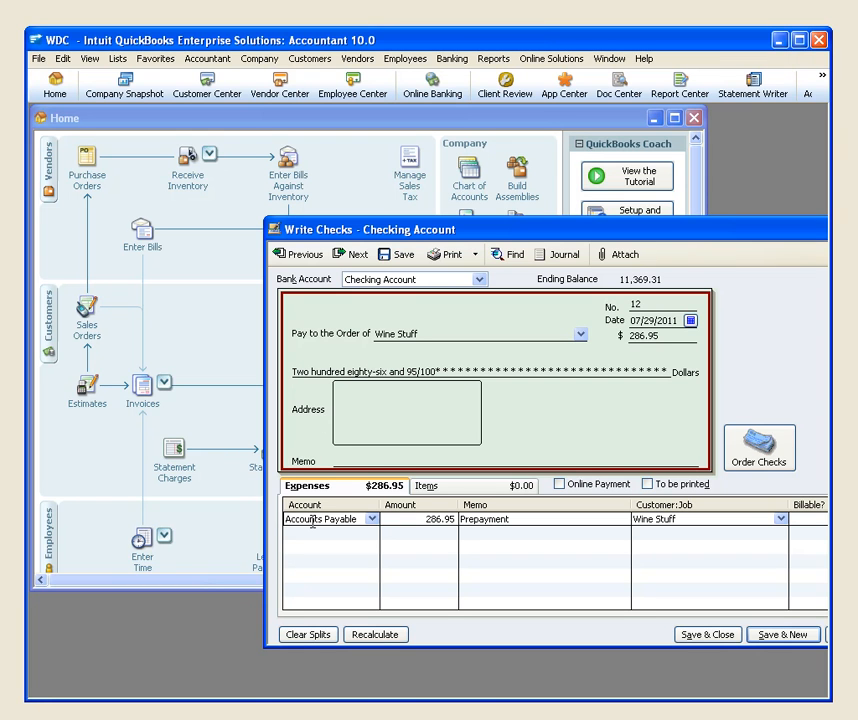
pyautogui.click(708, 636)
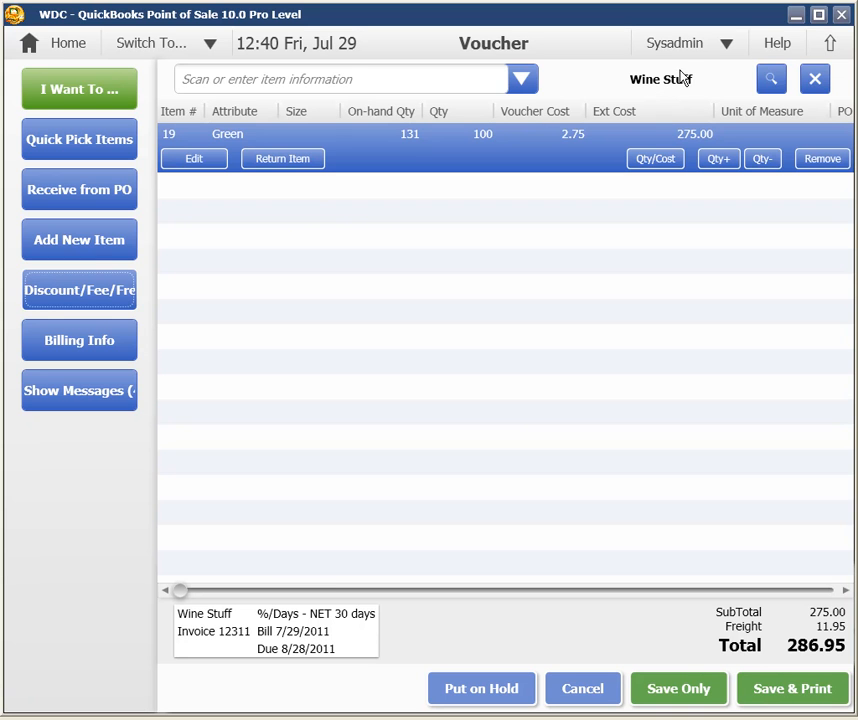
# In QuickBooks Point of Sale, review the Wine Stuff voucher's billing information and save the voucher without printing
pyautogui.click(358, 640)
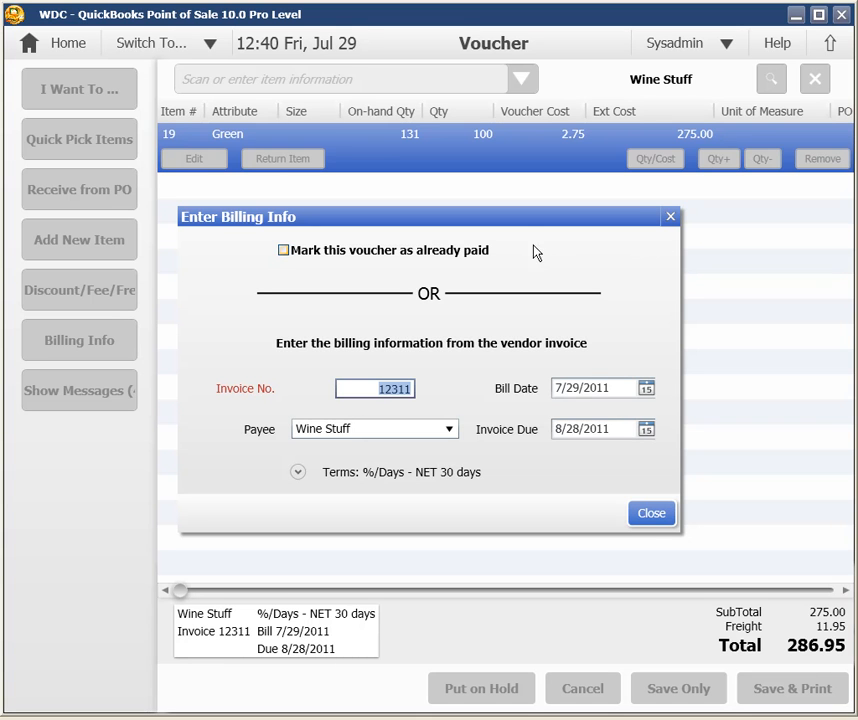
pyautogui.click(651, 513)
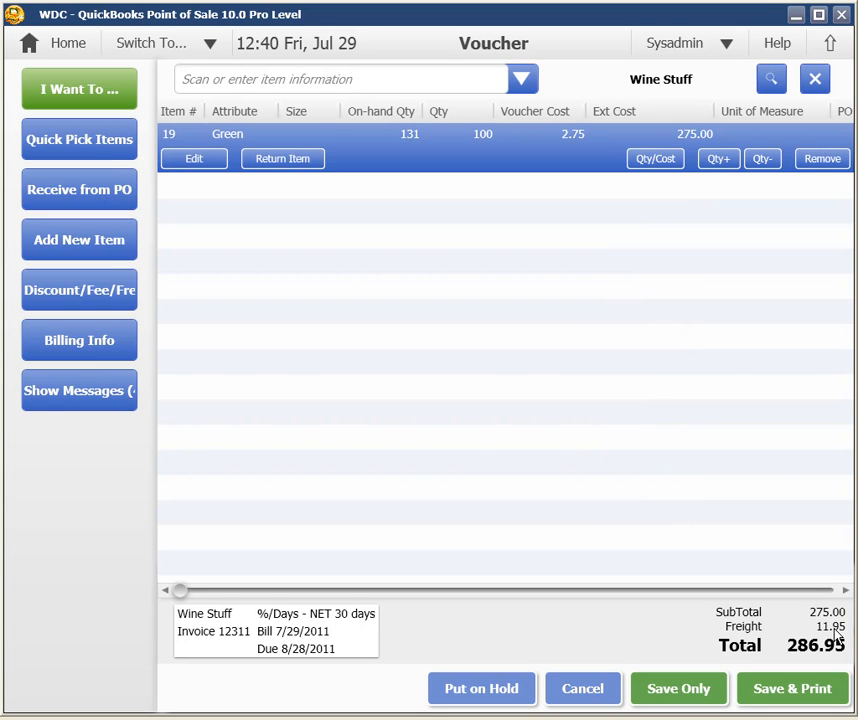
pyautogui.click(678, 694)
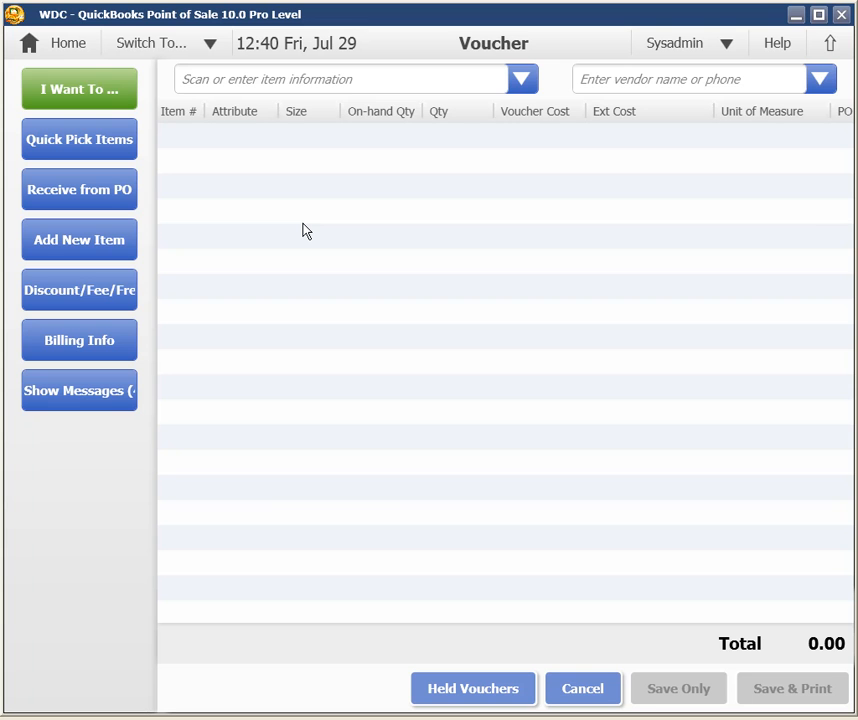
# Leave the voucher screen and update QuickBooks with the Point of Sale data
pyautogui.click(42, 47)
pyautogui.click(446, 51)
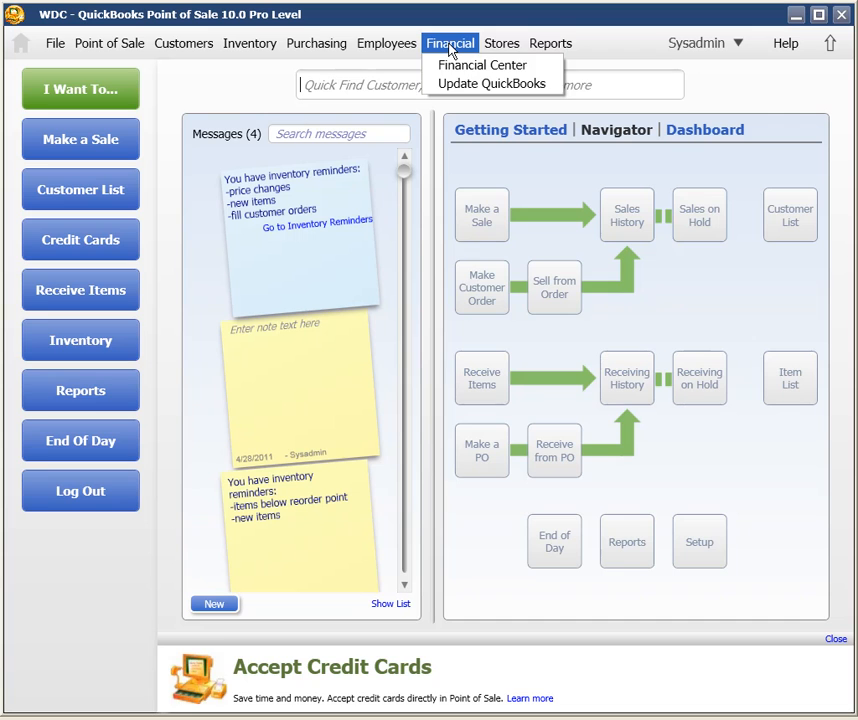
pyautogui.click(455, 86)
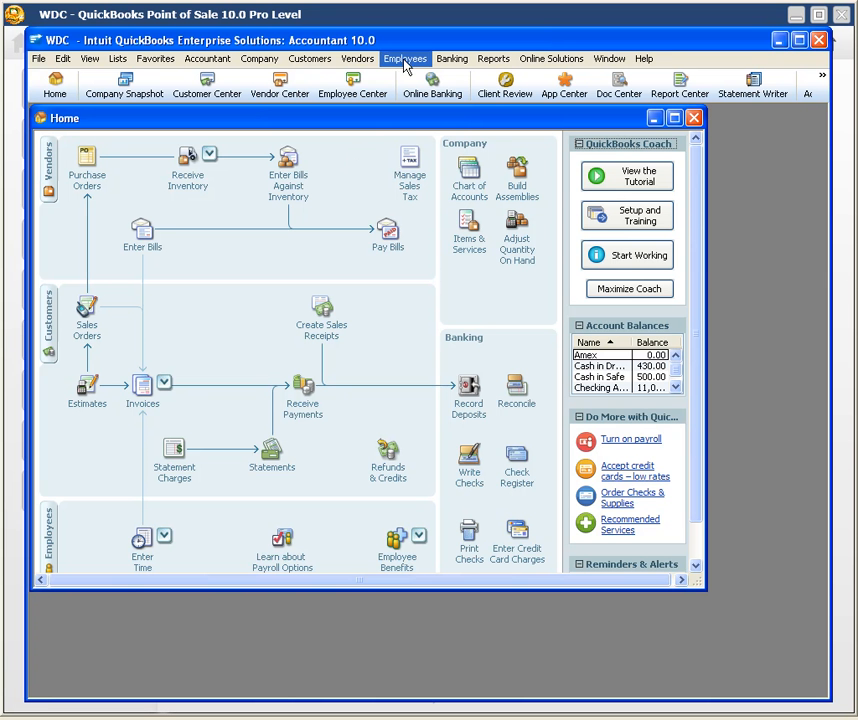
# Switch to QuickBooks Enterprise Solutions, start paying bills, and select the Wine Stuff bill for 286.95
pyautogui.click(362, 60)
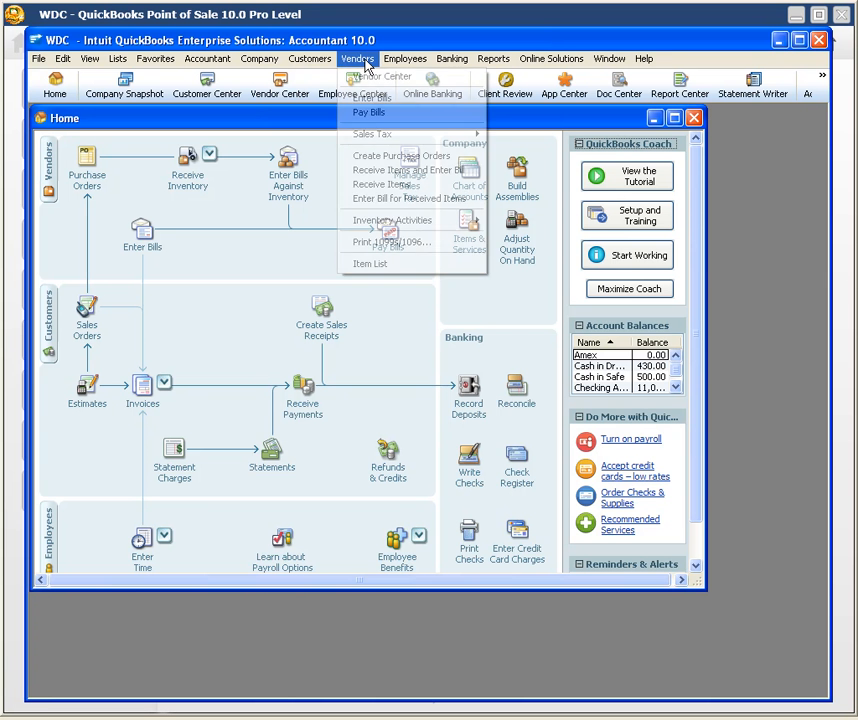
pyautogui.click(370, 112)
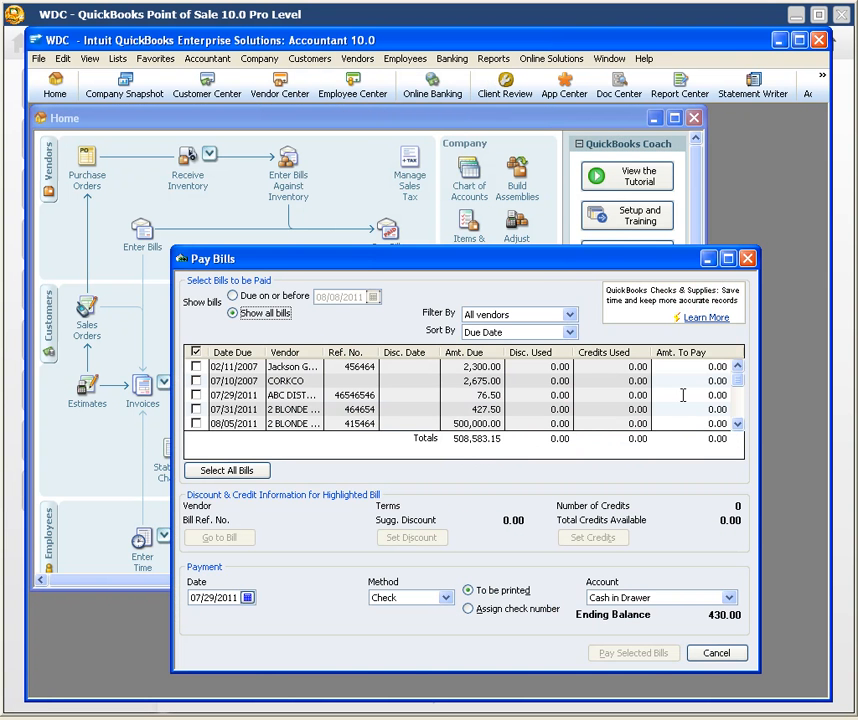
pyautogui.moveTo(743, 388); pyautogui.dragTo(740, 422)
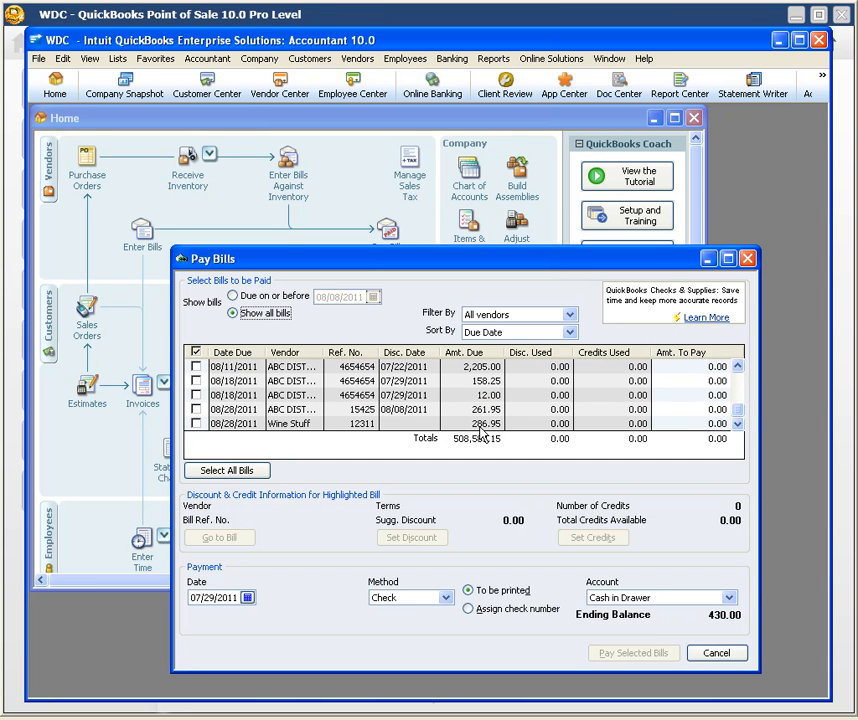
pyautogui.click(196, 423)
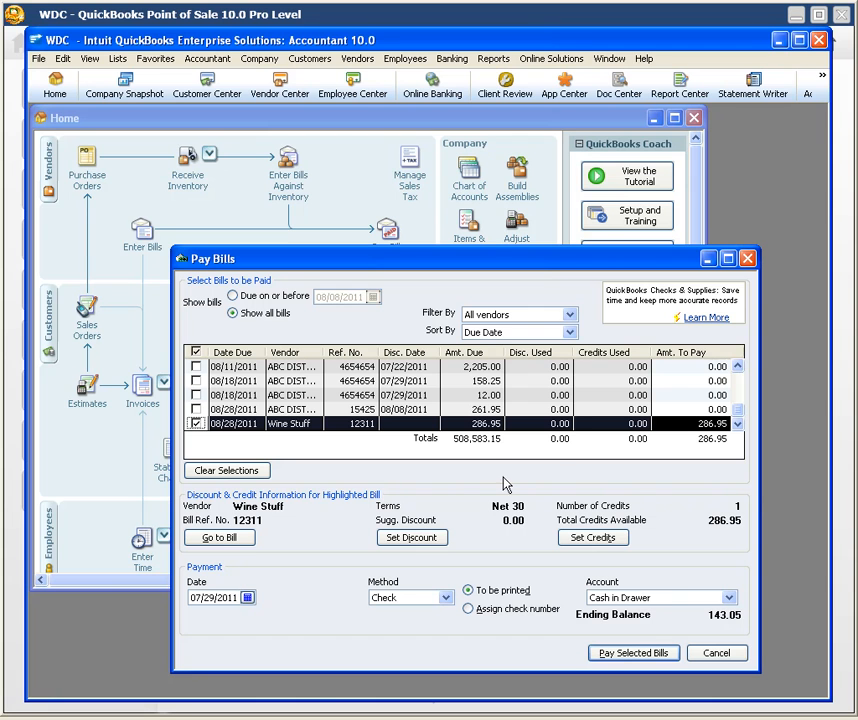
# Apply the available 286.95 credit from check 12 to the Wine Stuff bill and pay the selected bill
pyautogui.click(589, 544)
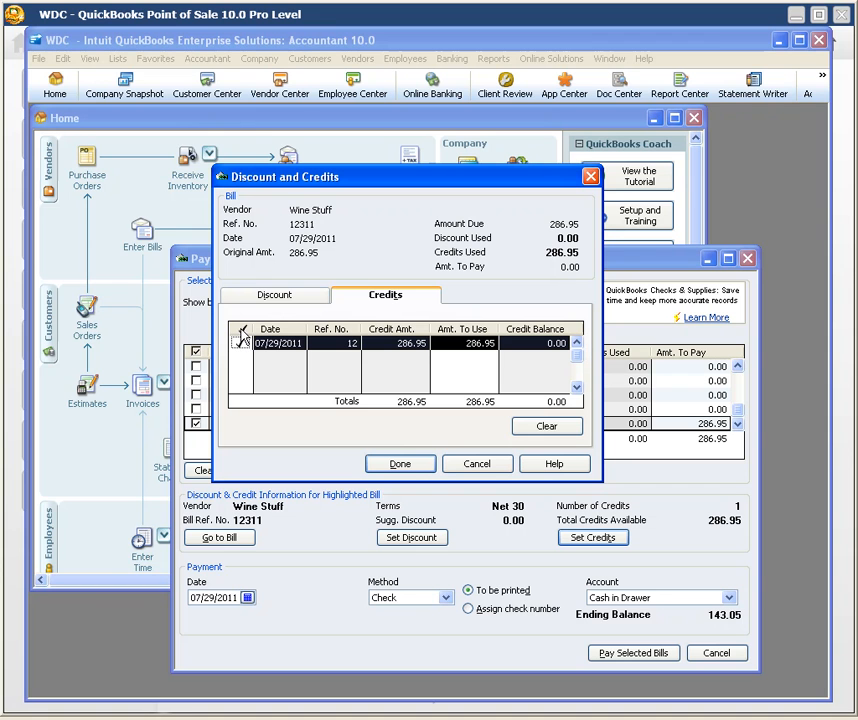
pyautogui.click(400, 464)
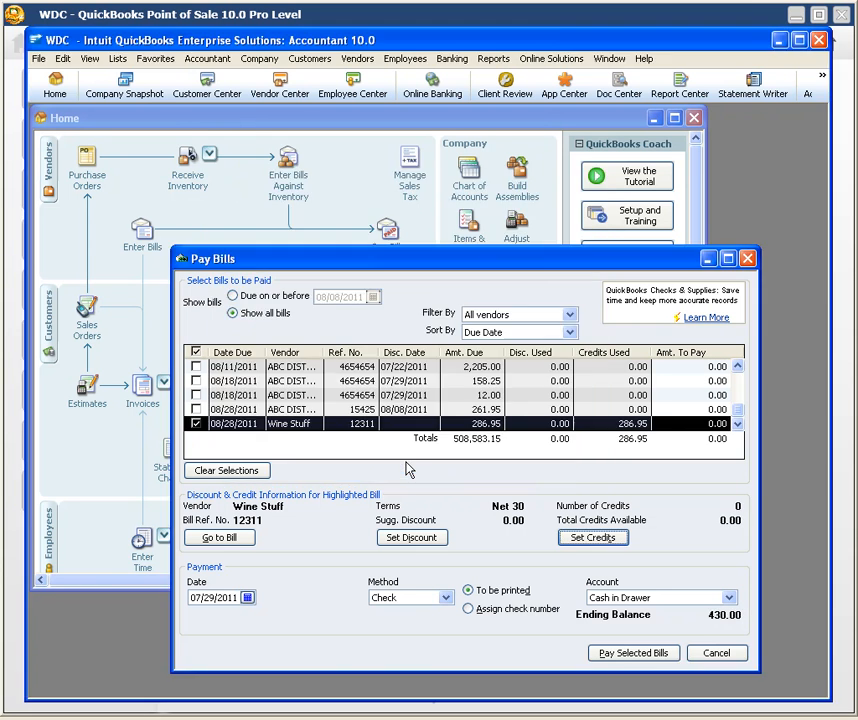
pyautogui.click(631, 654)
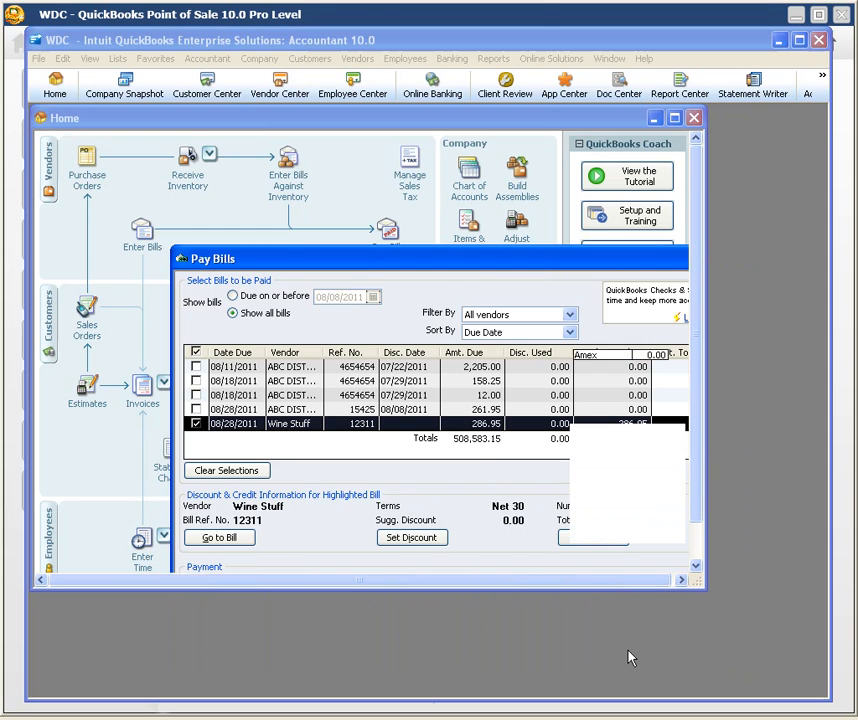